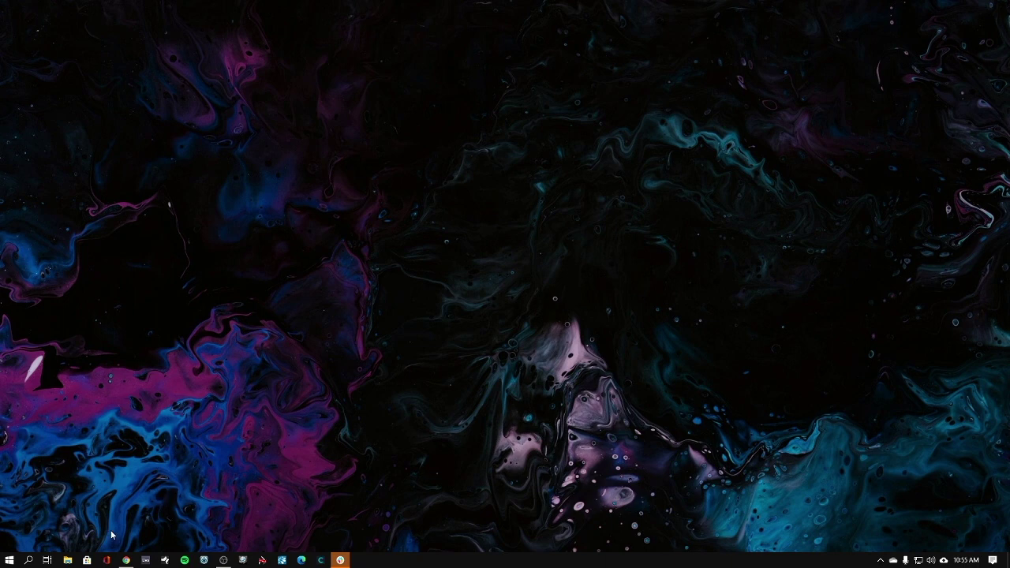
Step: Switch to Chrome and download the PlayAUDIO12 version 2.2.1 firmware file from iconnectivity.com/firmware
click(127, 560)
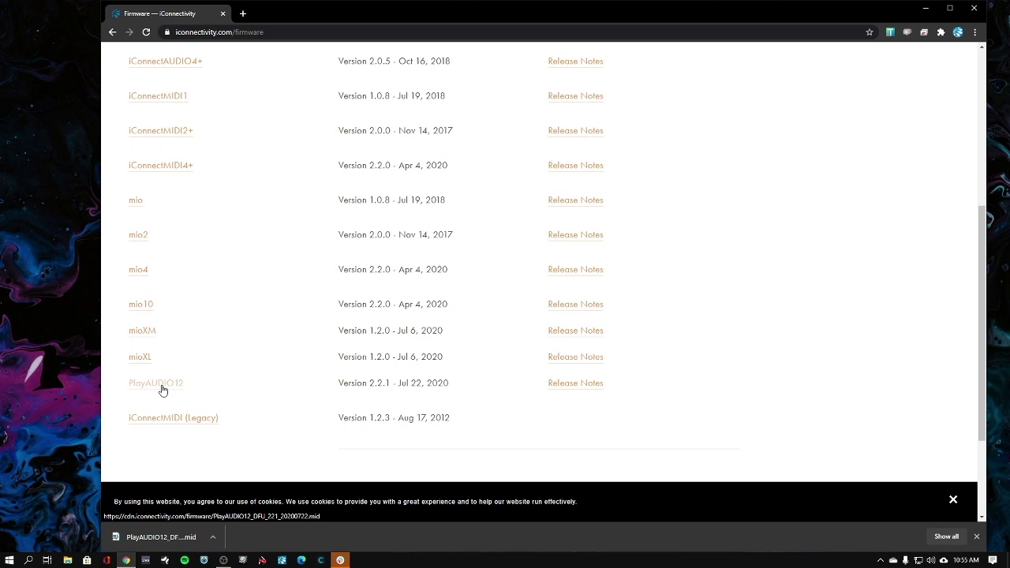
click(926, 8)
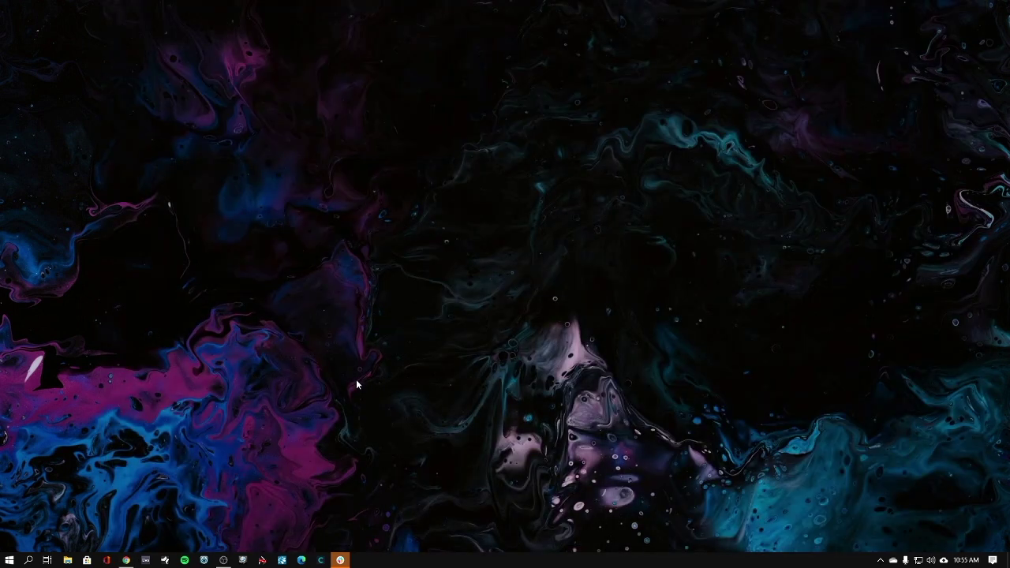
Step: Launch Ableton Live and delete both audio tracks and the second MIDI track from the new set
click(146, 560)
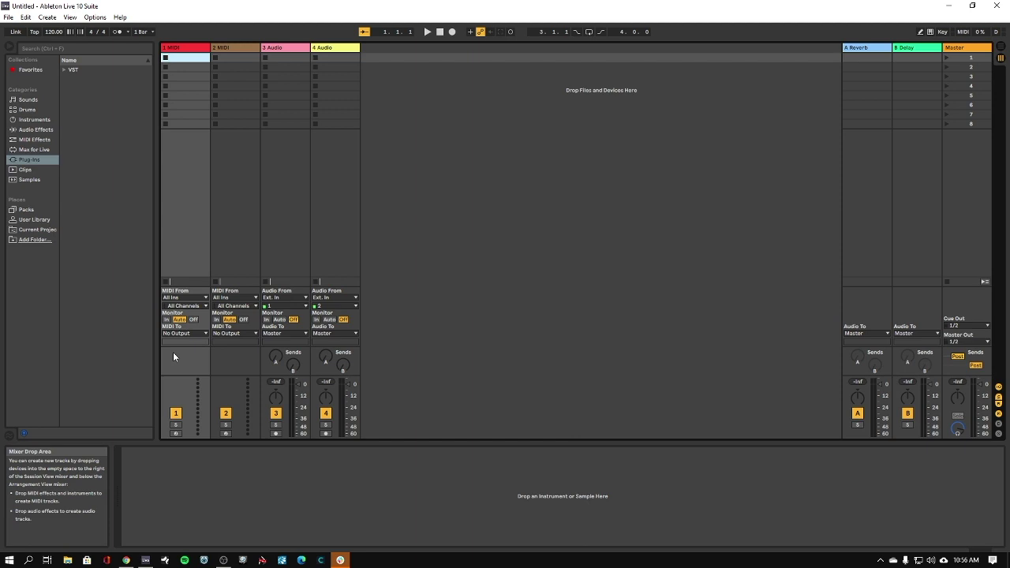
click(291, 48)
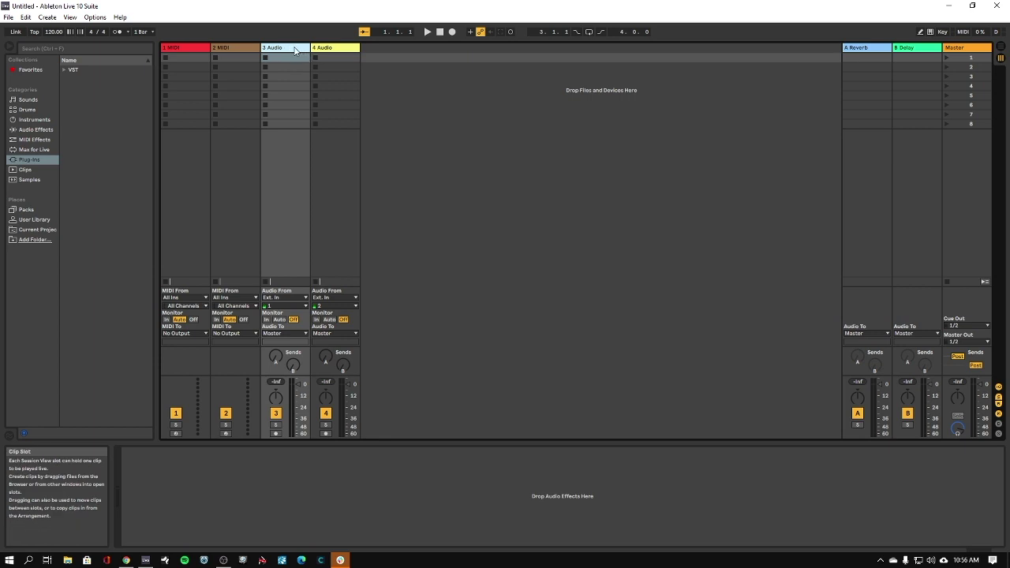
key(Delete)
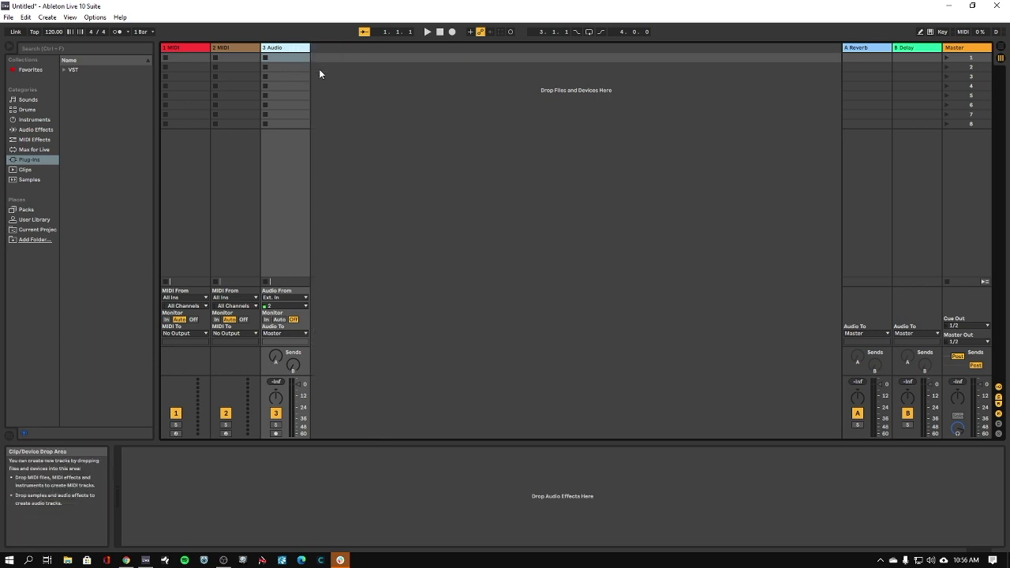
key(Delete)
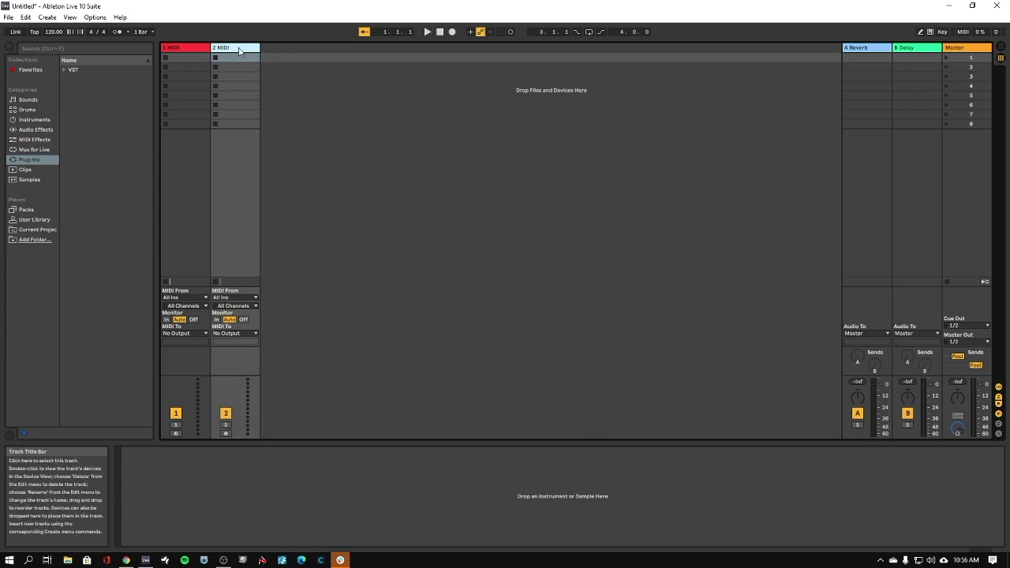
key(Delete)
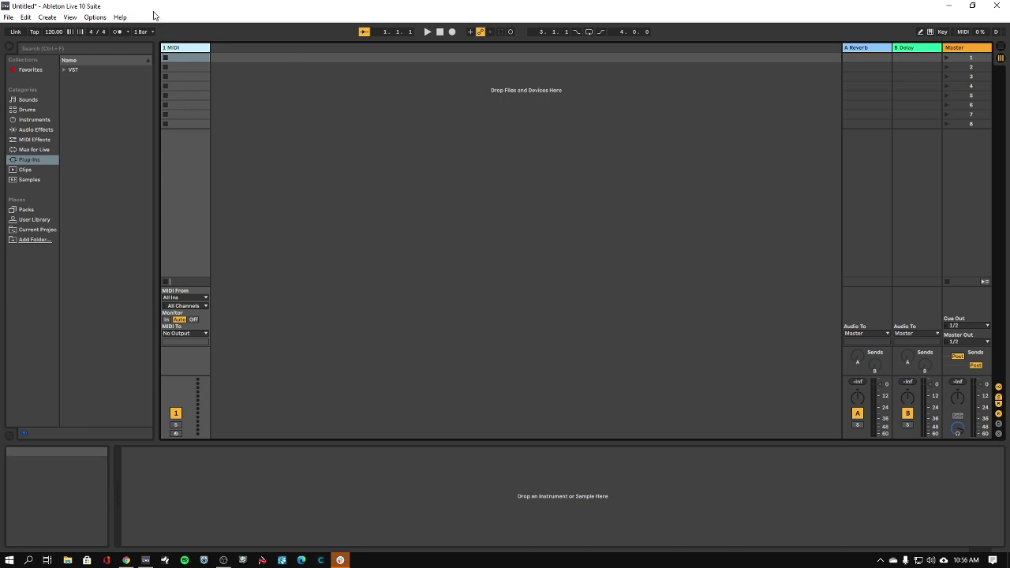
Step: Enable the Track switch for the PlayAUDIO12 Loader output port in the MIDI preferences
key(ctrl+comma)
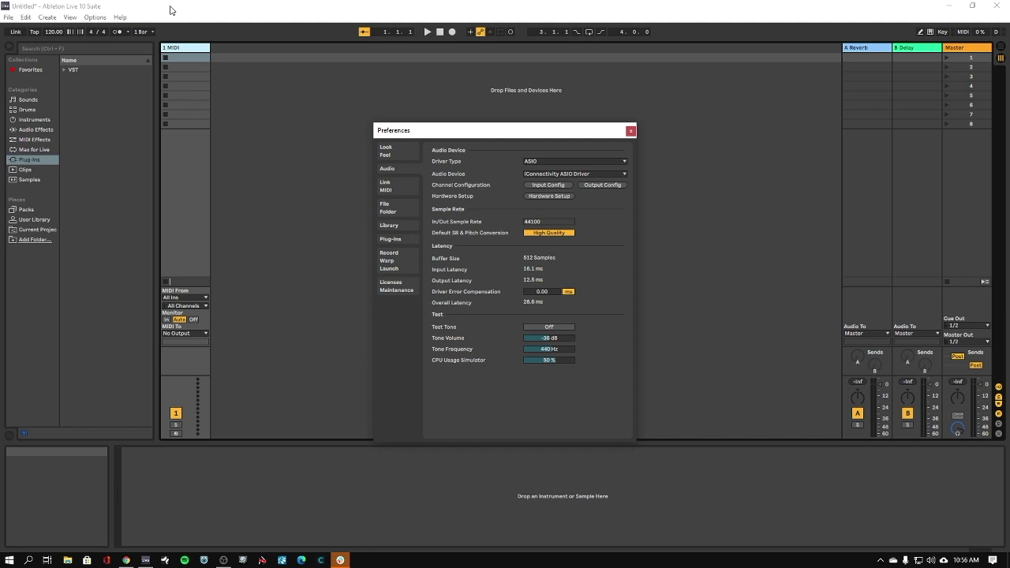
drag(505, 134, 443, 105)
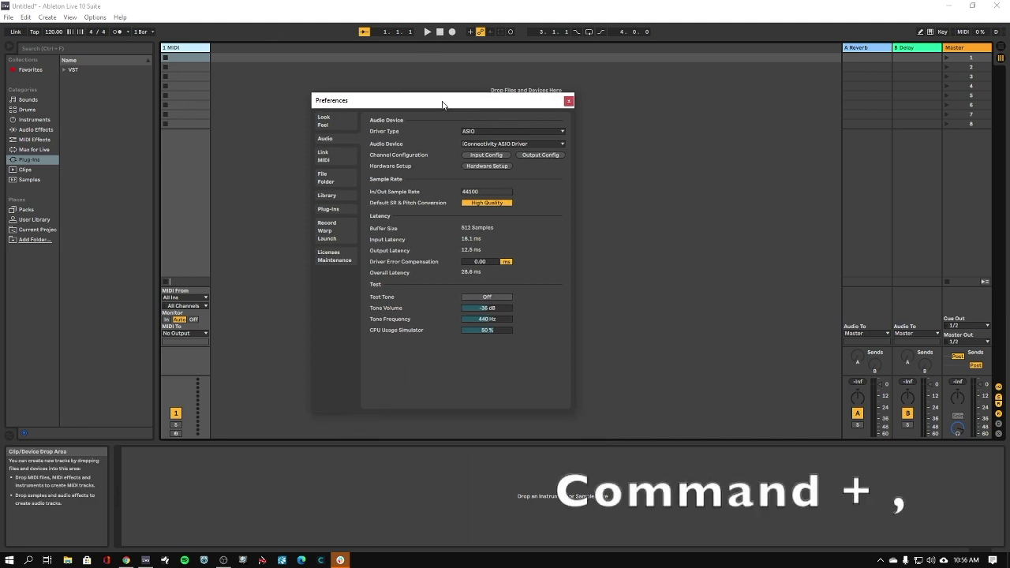
drag(442, 105, 414, 88)
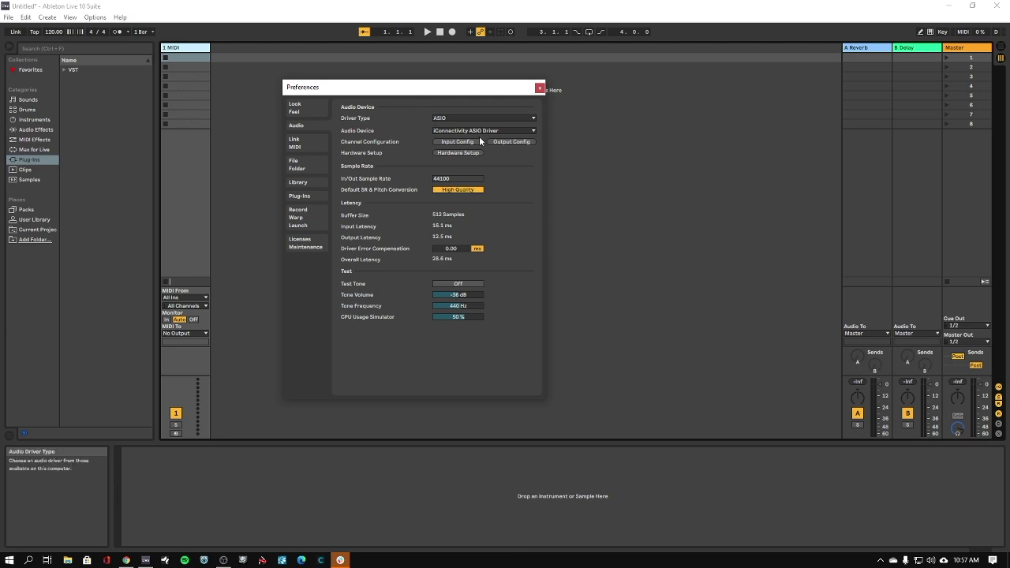
click(303, 144)
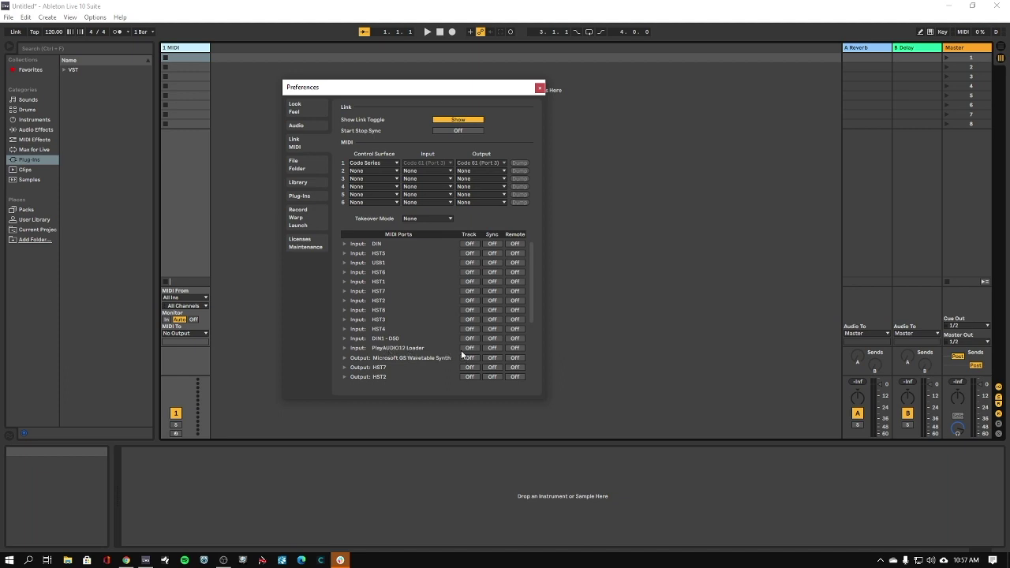
scroll(437, 345, down, 5)
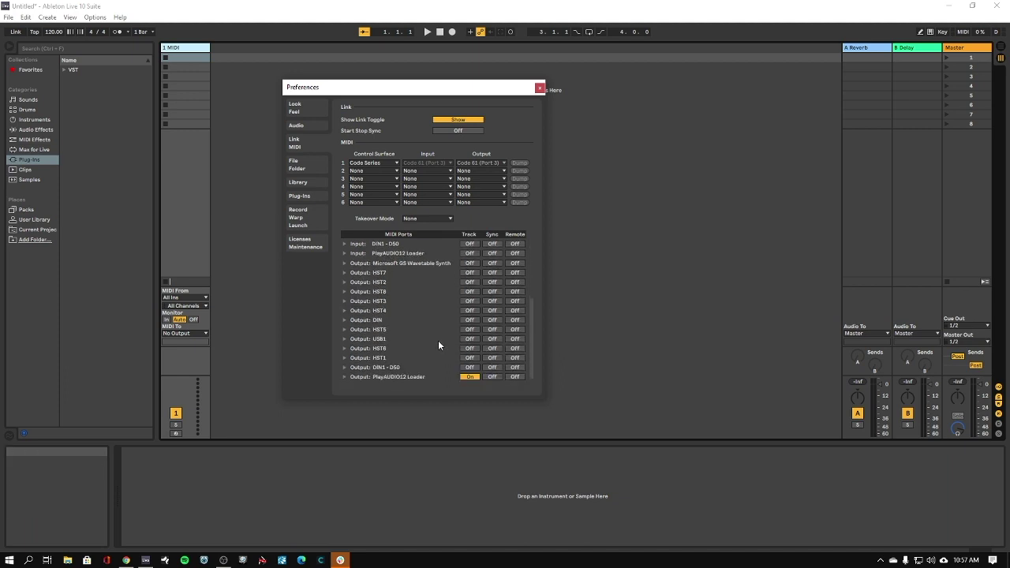
click(470, 376)
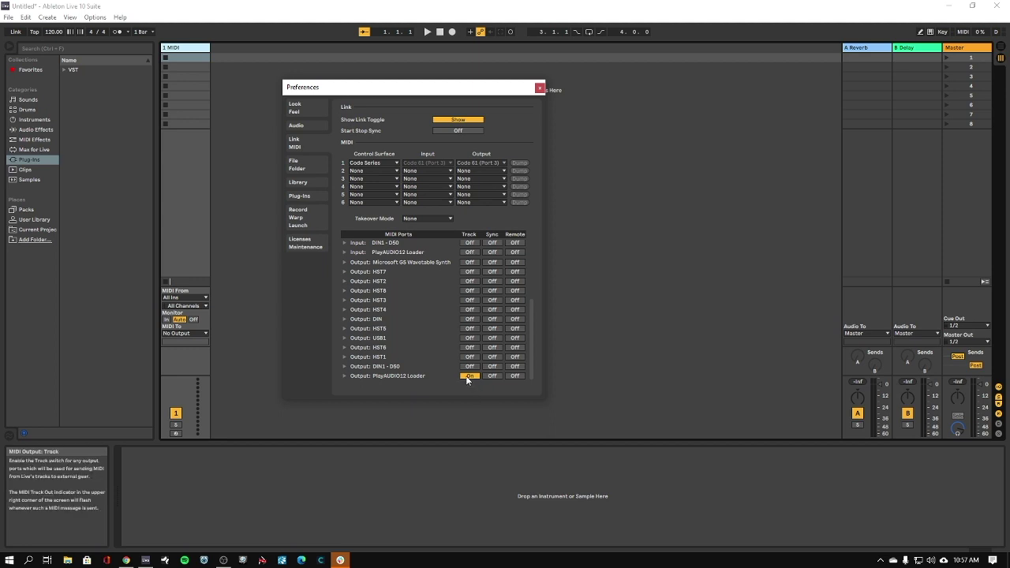
click(540, 88)
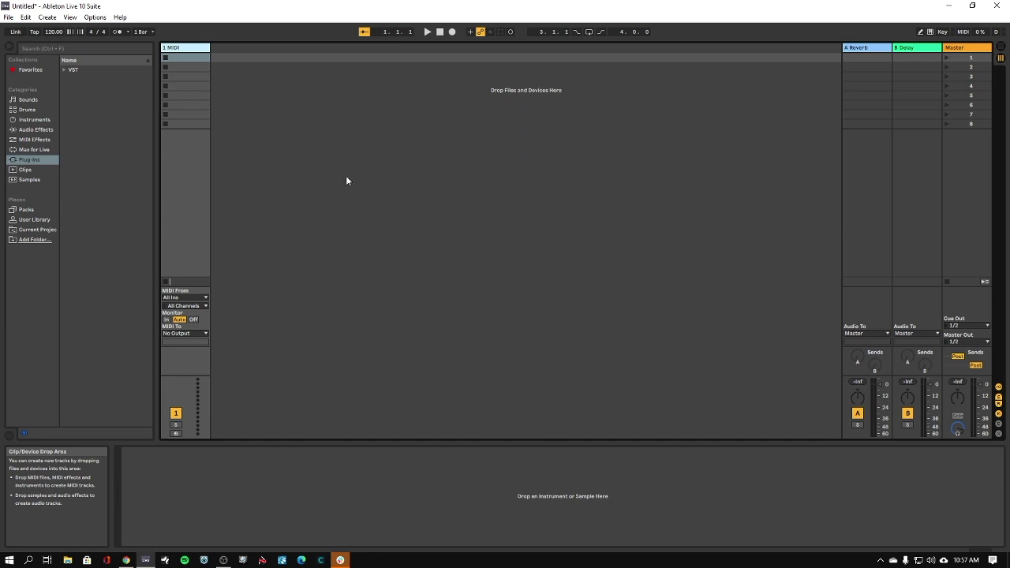
Step: Place PlayAUDIO12_DFU_221_20200722 (2) from the Downloads folder at the start of the MIDI track in Arrangement View, importing its tempo and time signature data
key(Tab)
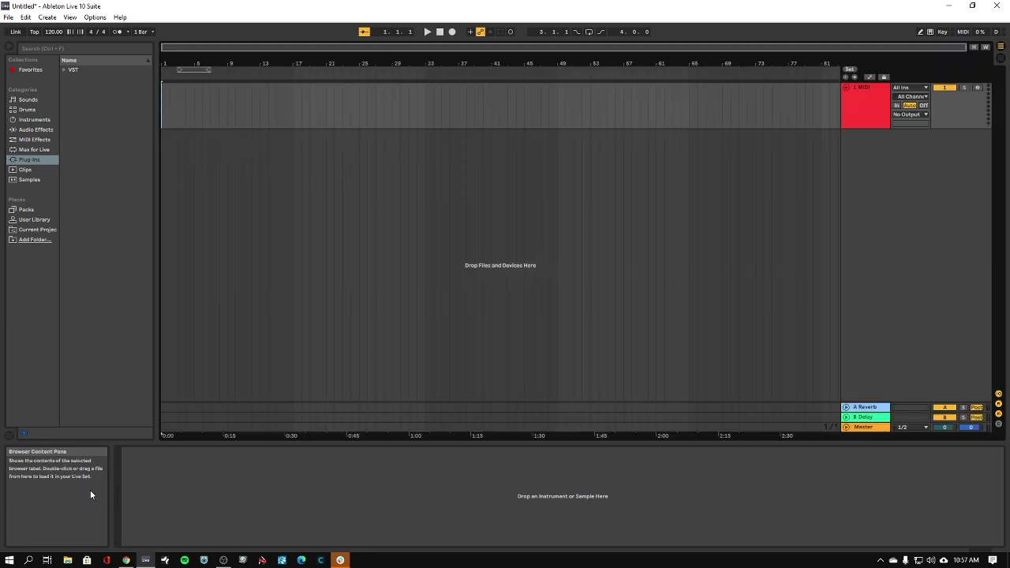
click(68, 561)
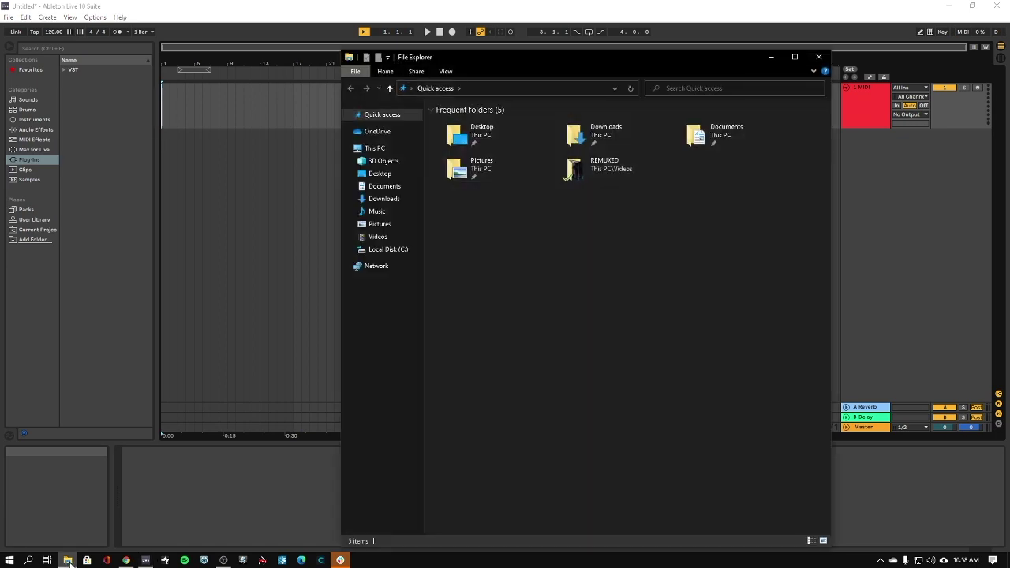
click(610, 126)
double_click(610, 127)
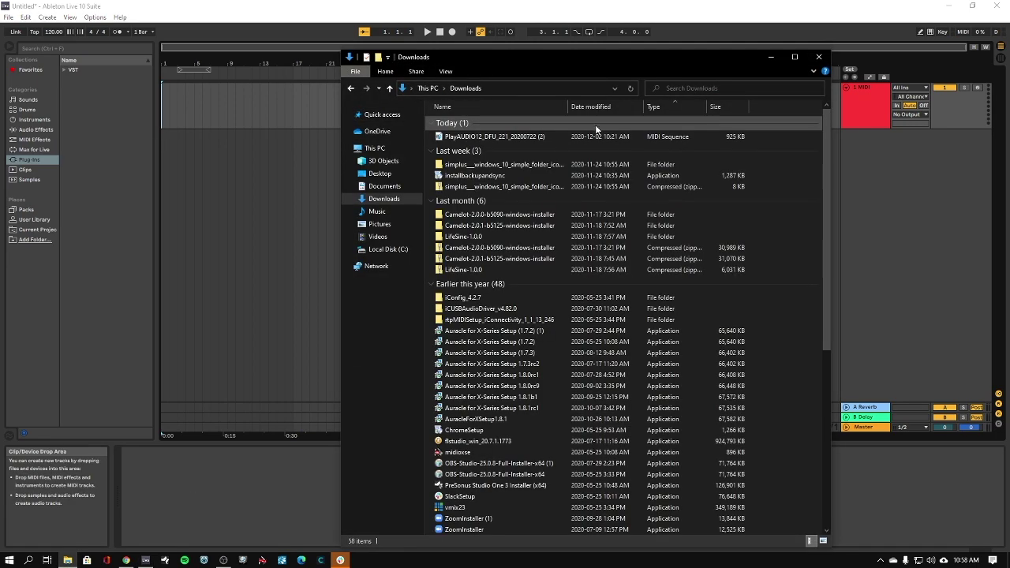
click(495, 139)
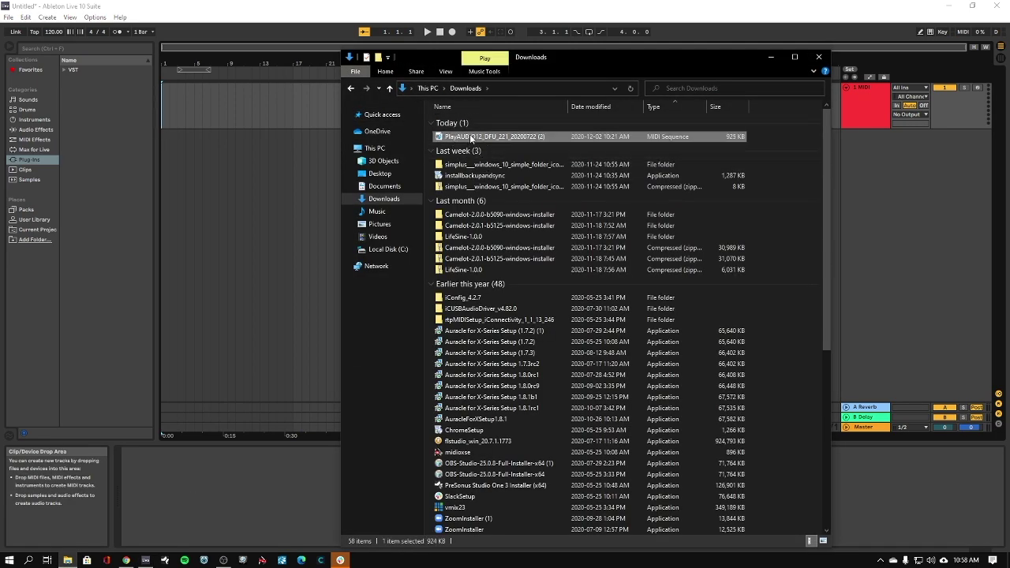
drag(482, 139, 162, 117)
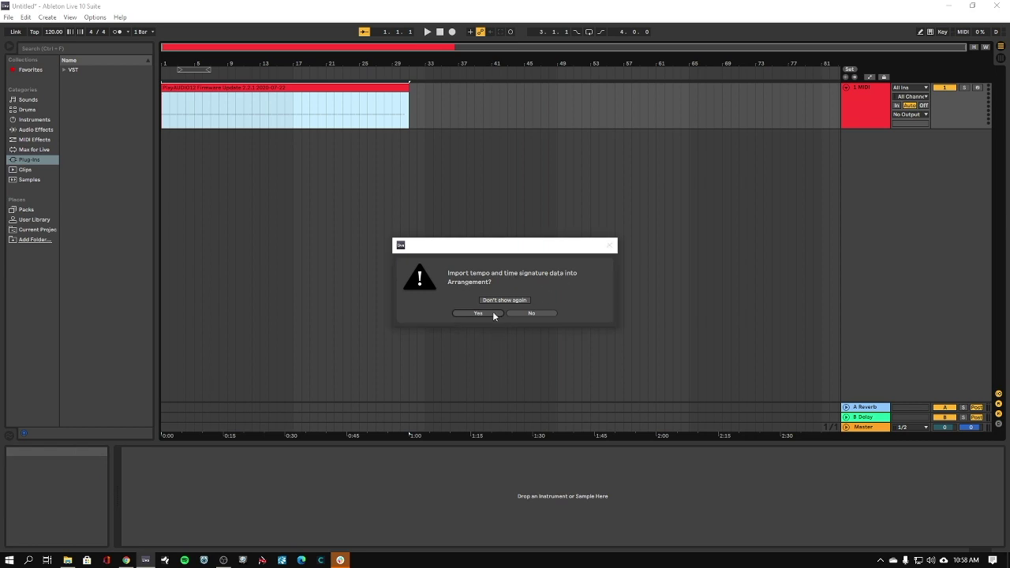
click(478, 314)
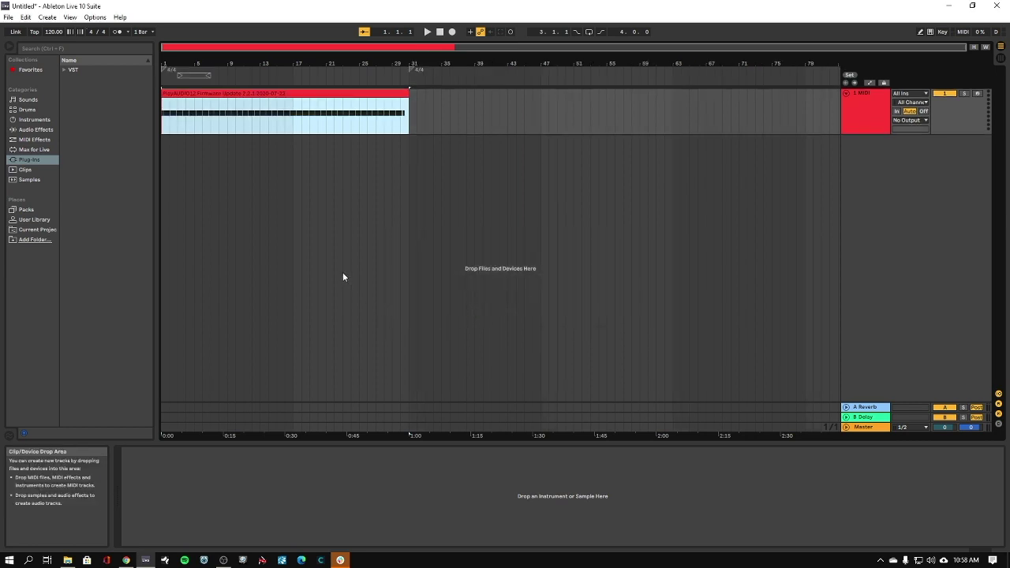
Step: Route the MIDI track's output to PlayAUDIO12 Loader and play the firmware clip through to its end
click(907, 120)
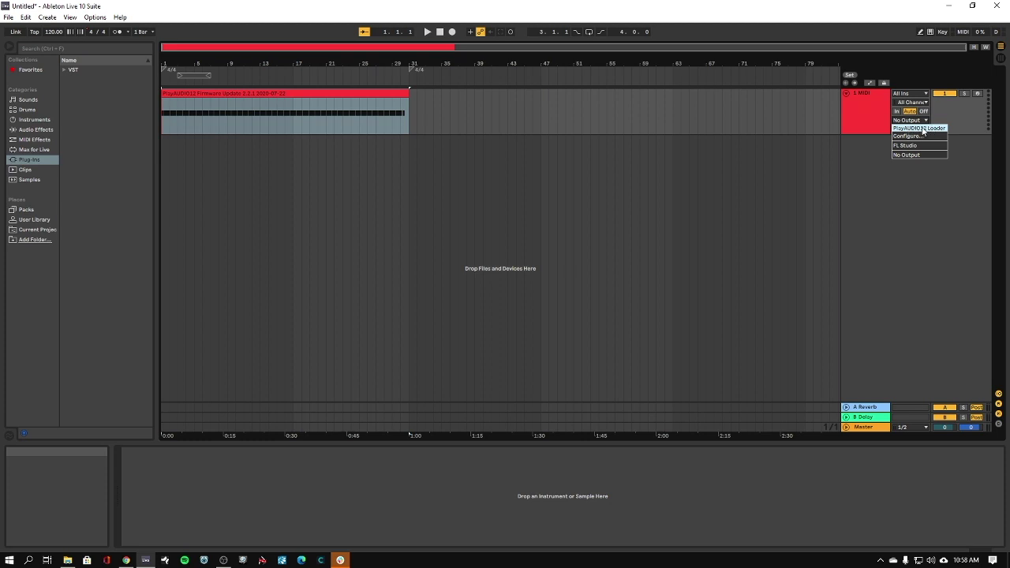
click(933, 131)
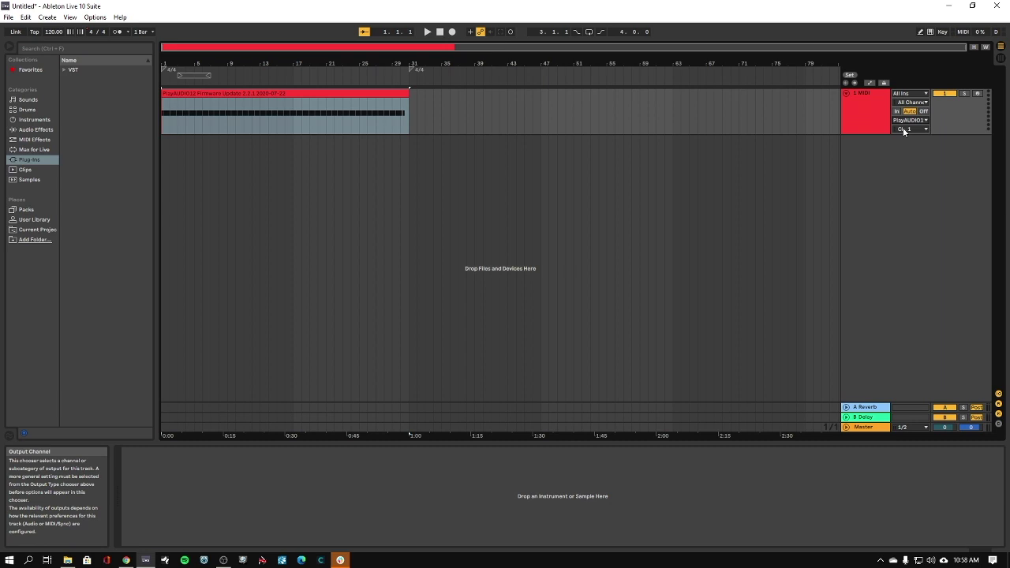
click(427, 32)
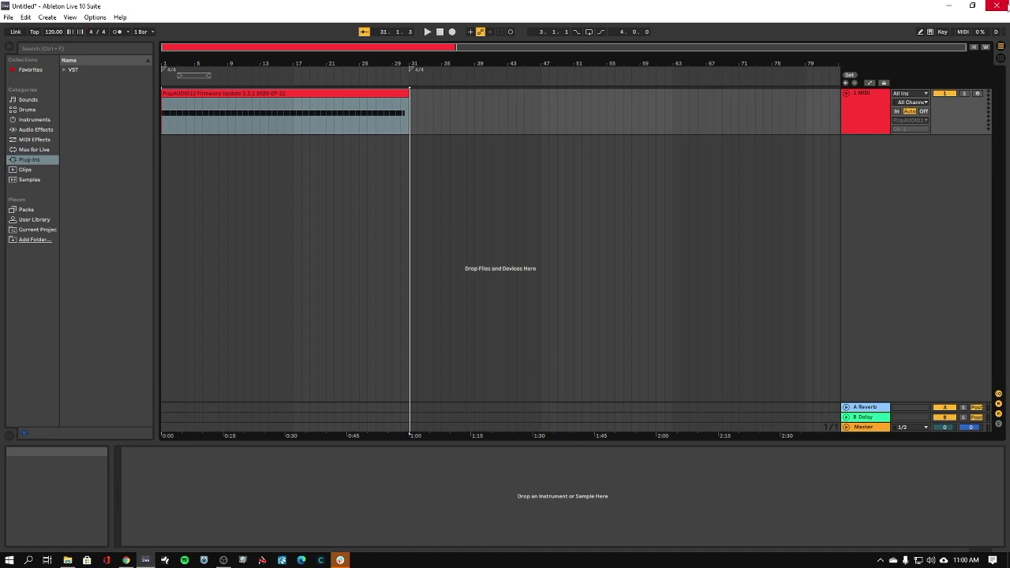
Step: Close Ableton Live without saving the set and minimize the Downloads window
click(998, 6)
click(502, 307)
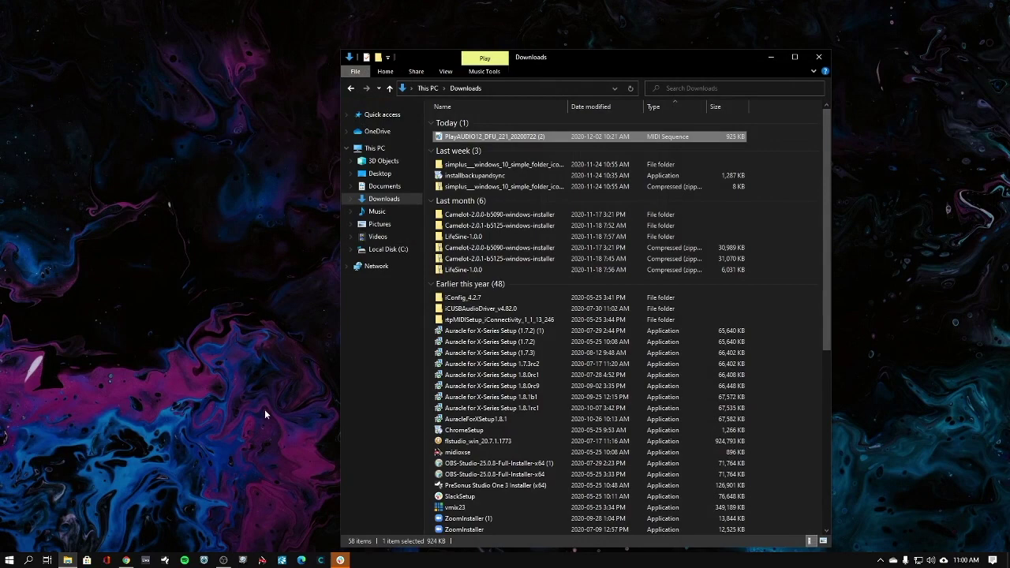
click(773, 57)
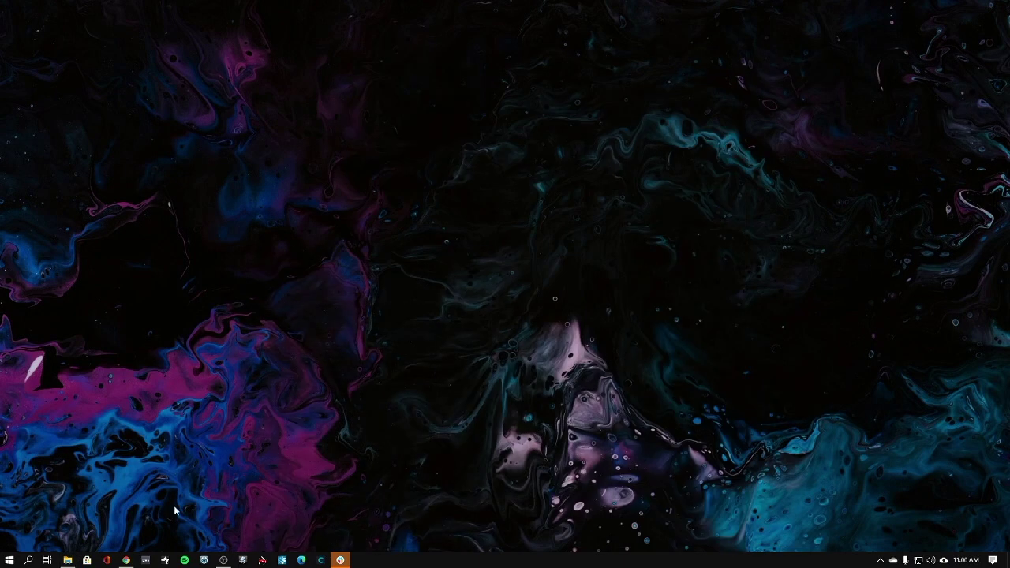
Step: Relaunch Ableton Live and examine the input and output MIDI ports listed in its preferences
click(146, 561)
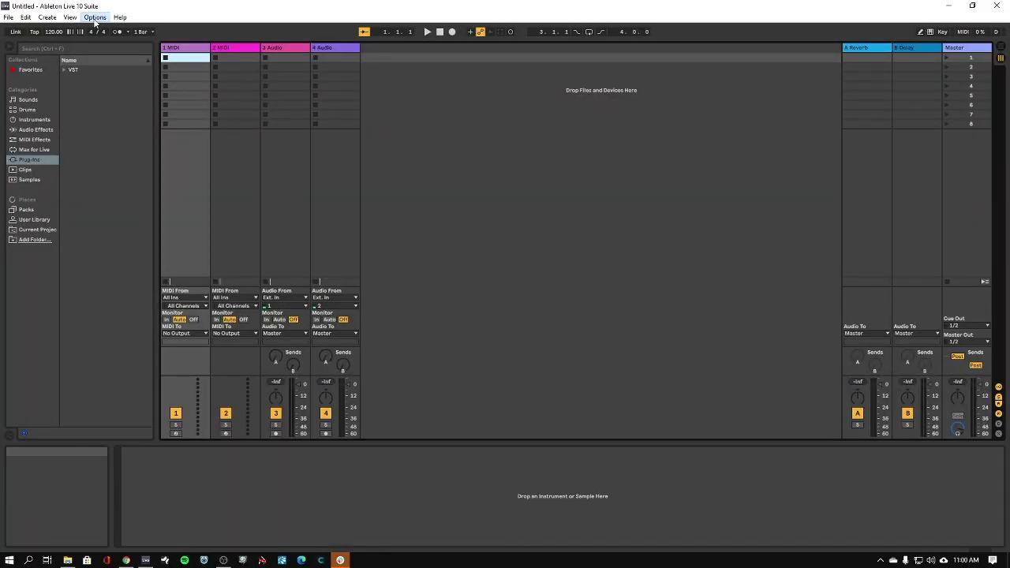
click(95, 18)
click(103, 300)
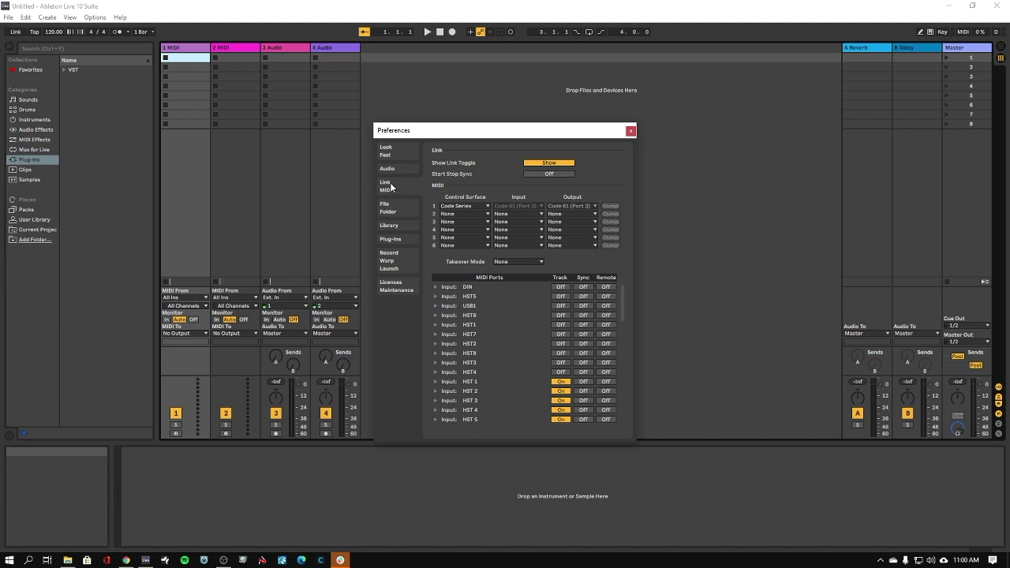
scroll(491, 339, down, 3)
scroll(477, 356, down, 5)
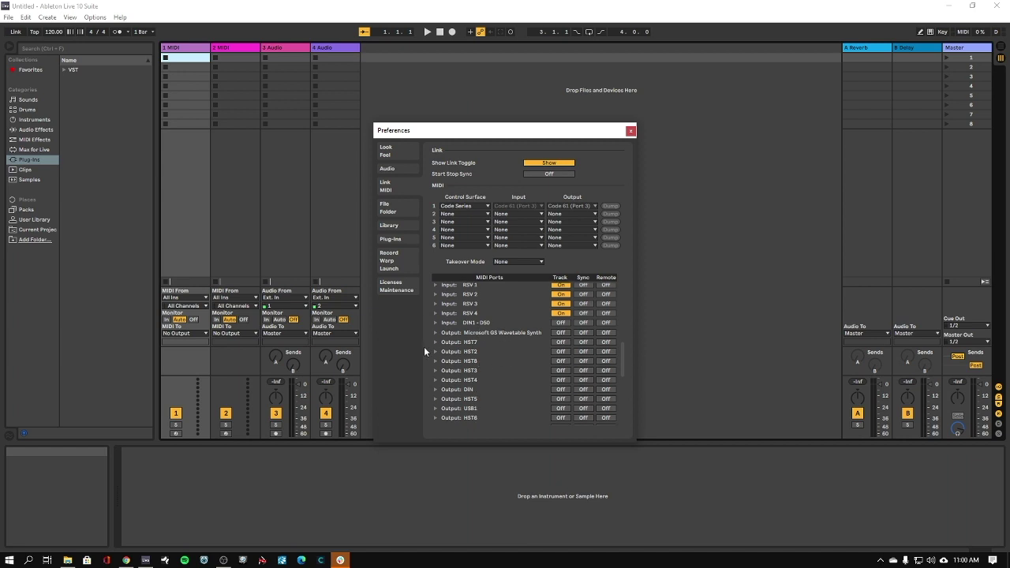
scroll(534, 395, down, 8)
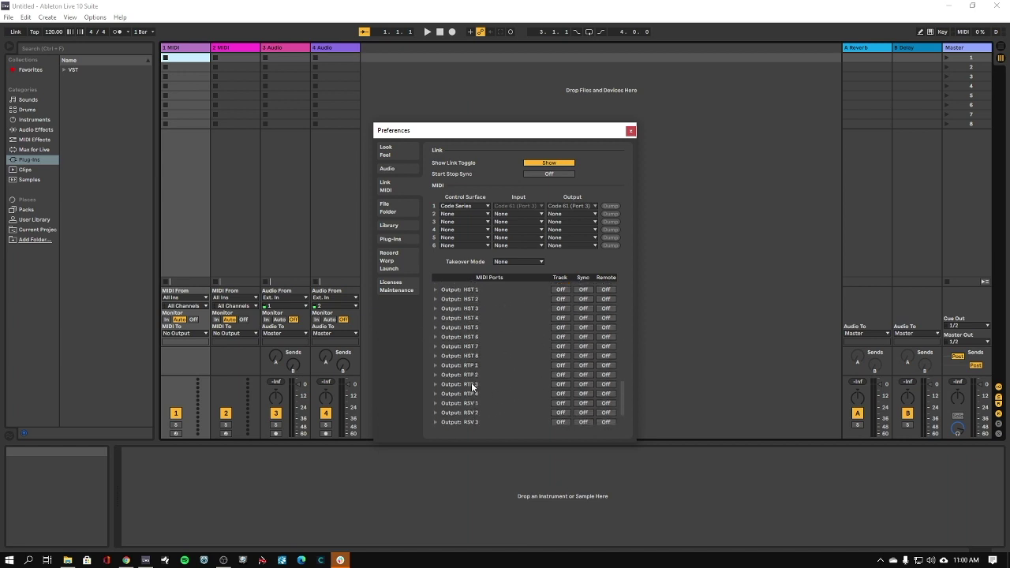
click(632, 131)
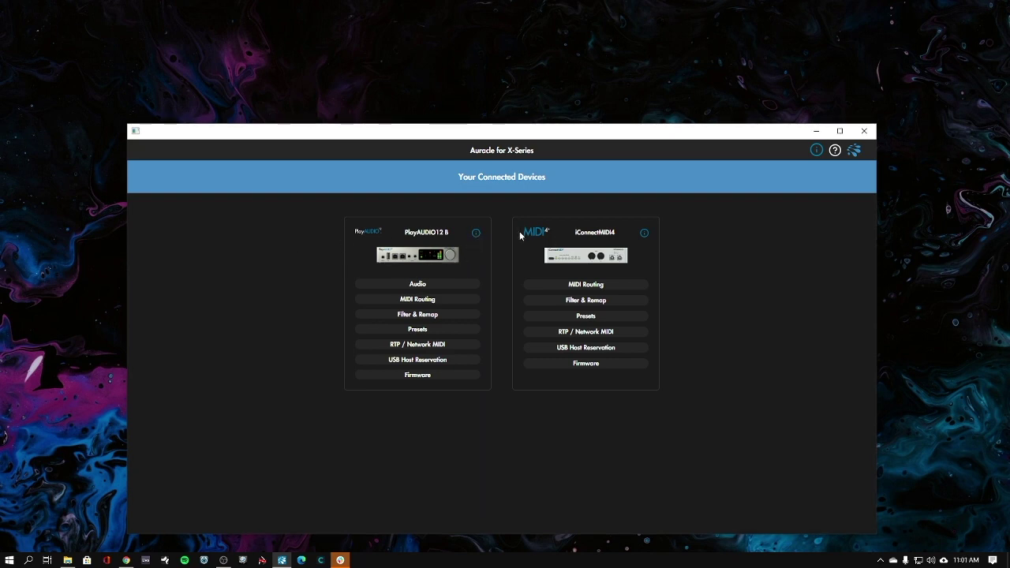
Step: Switch to Auracle for X-Series and check the PlayAUDIO12's firmware version in its device information
click(477, 234)
drag(615, 380, 580, 383)
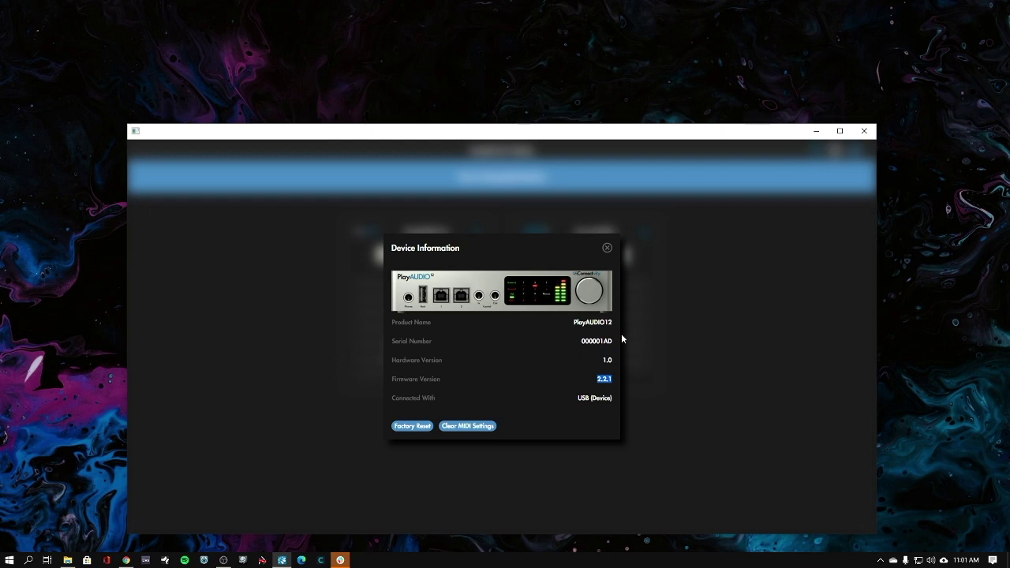
click(608, 249)
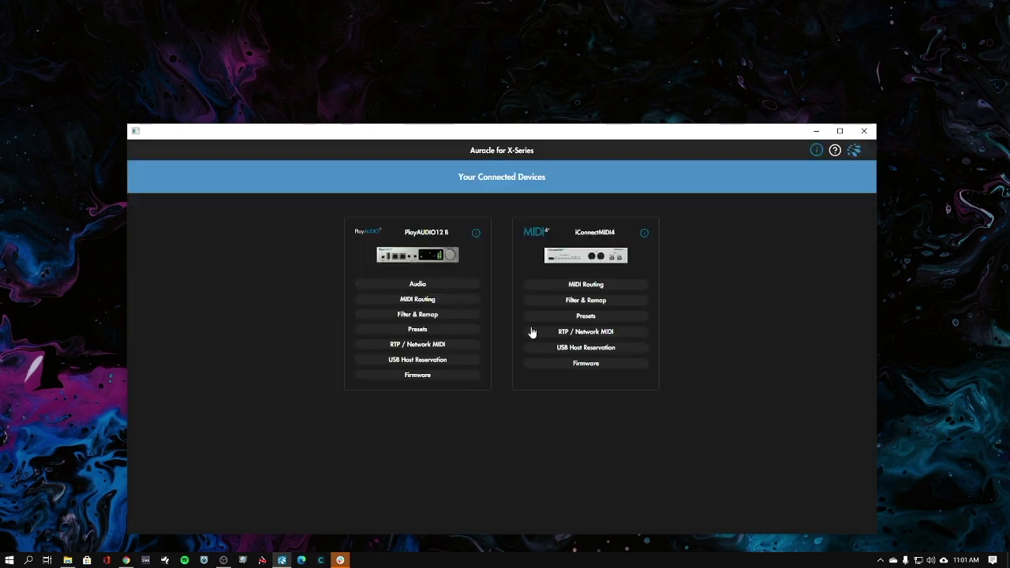